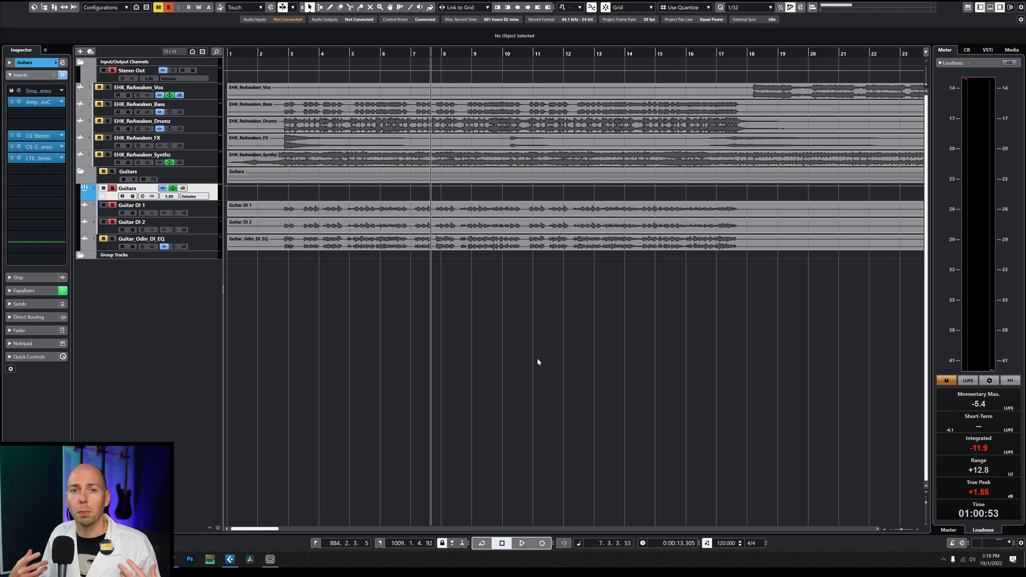
- Play back the full mix from bar 1
{"action": "left_click", "coordinate": [537, 359]}
{"action": "left_click_drag", "start_coordinate": [289, 47], "coordinate": [242, 63]}
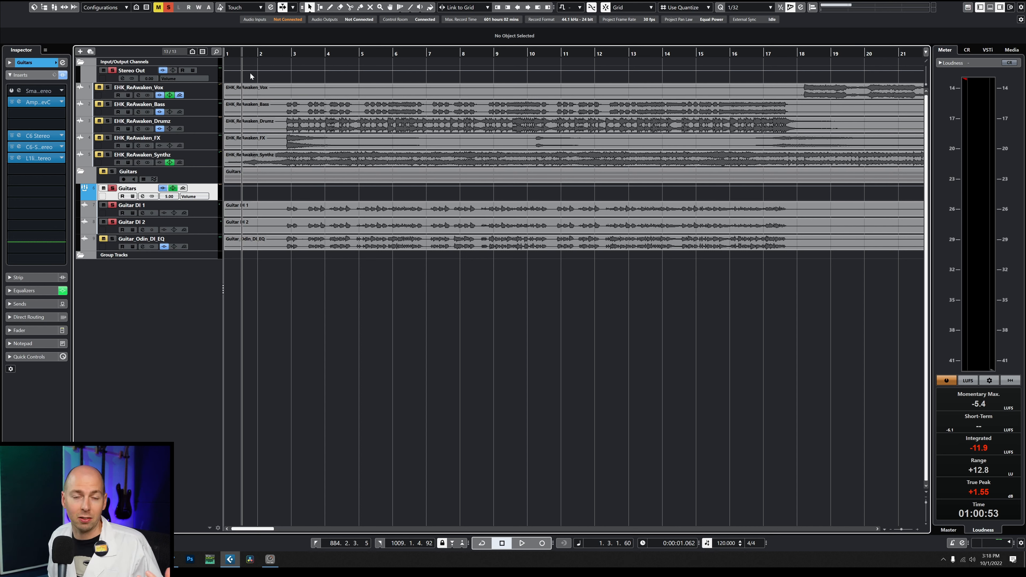
{"action": "key", "text": "space"}
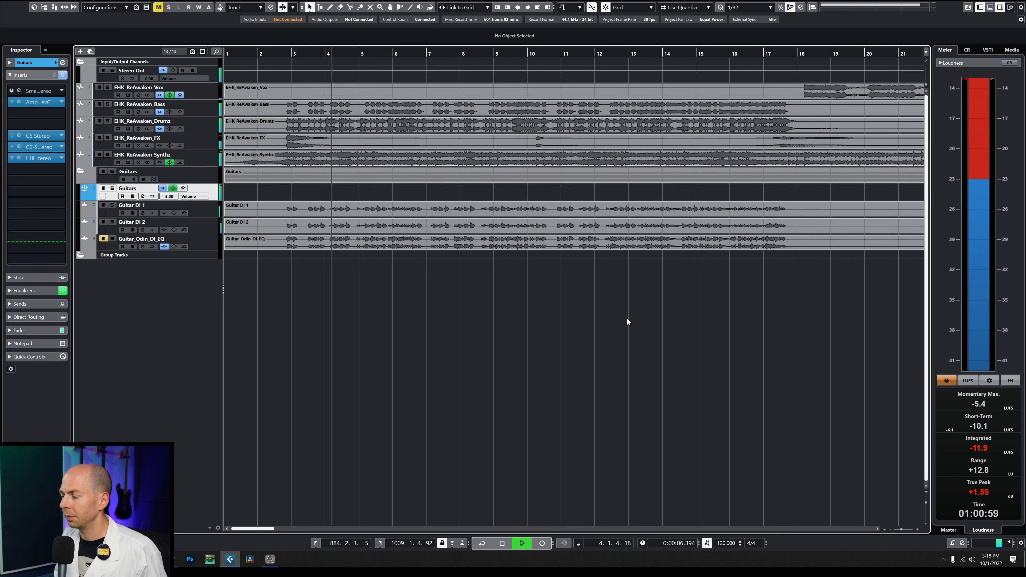
- Audition the full mix again from around bar 33, where the guitars come back in
{"action": "key", "text": "g"}
{"action": "key", "text": "g"}
{"action": "key", "text": "g"}
{"action": "key", "text": "g"}
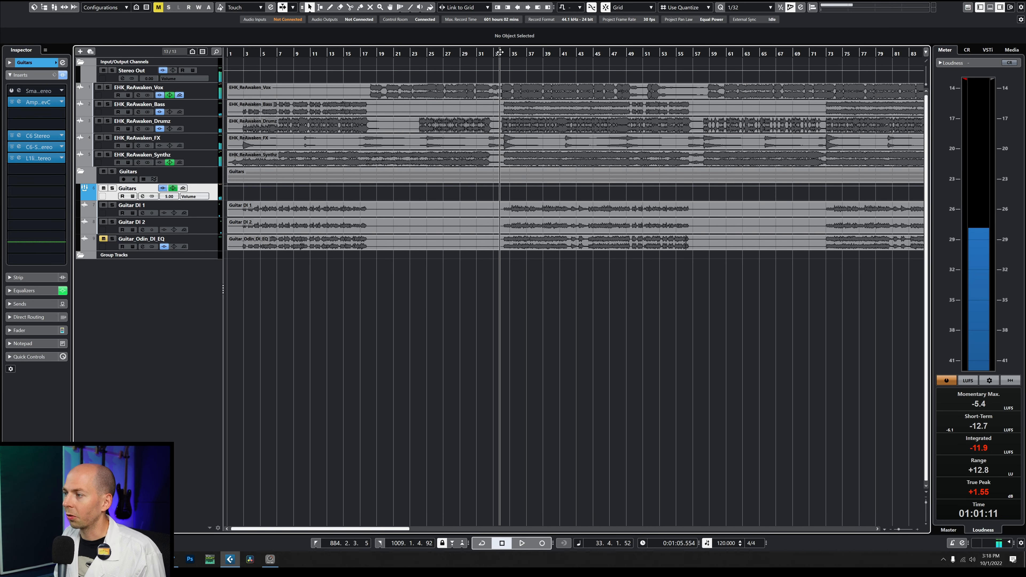
{"action": "key", "text": "space"}
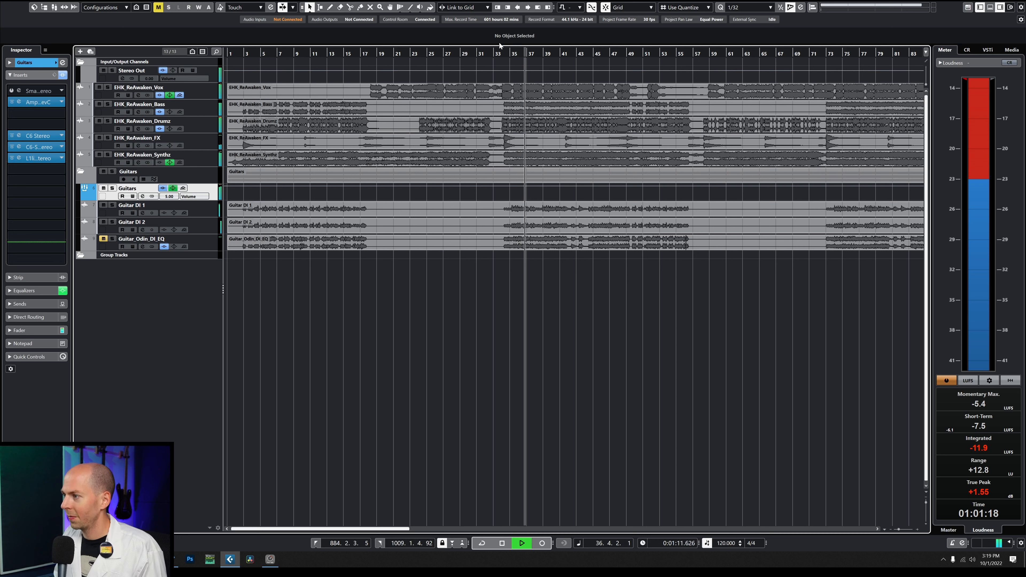
{"action": "key", "text": "space"}
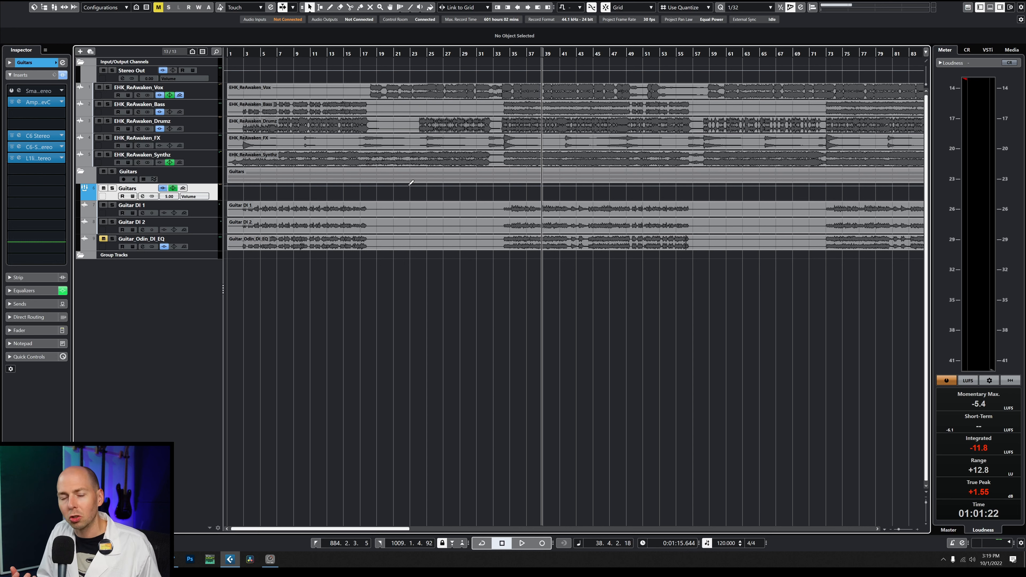
- Solo the Guitars group so that only the guitar DI tracks are heard
{"action": "left_click", "coordinate": [208, 206]}
{"action": "left_click", "coordinate": [211, 206]}
{"action": "left_click", "coordinate": [113, 188]}
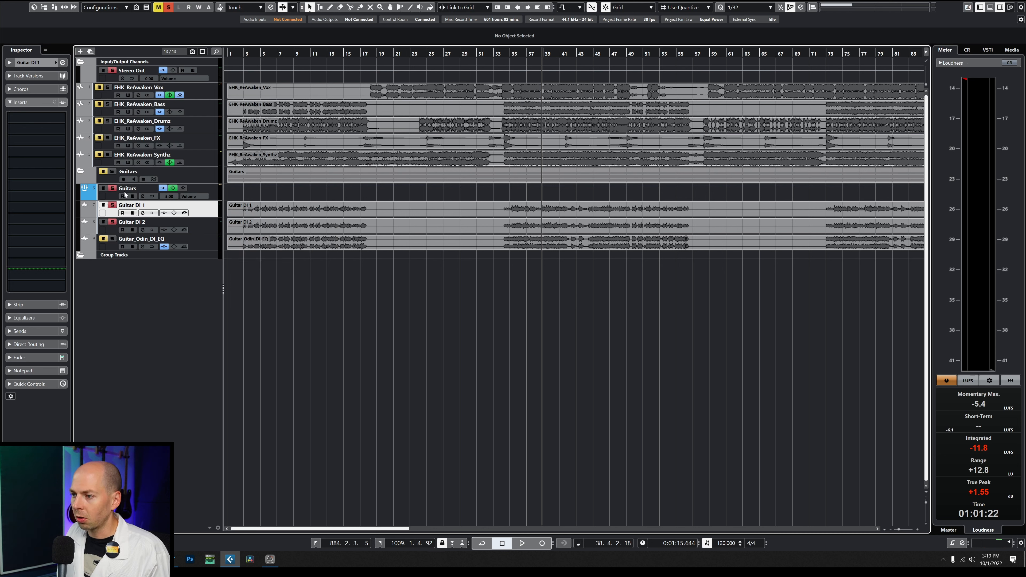
- Listen to the dry guitar DIs from about bar 4 with the Guitars track's inserts bypassed, and re-enable the inserts
{"action": "left_click", "coordinate": [257, 56]}
{"action": "left_click", "coordinate": [162, 188]}
{"action": "key", "text": "space"}
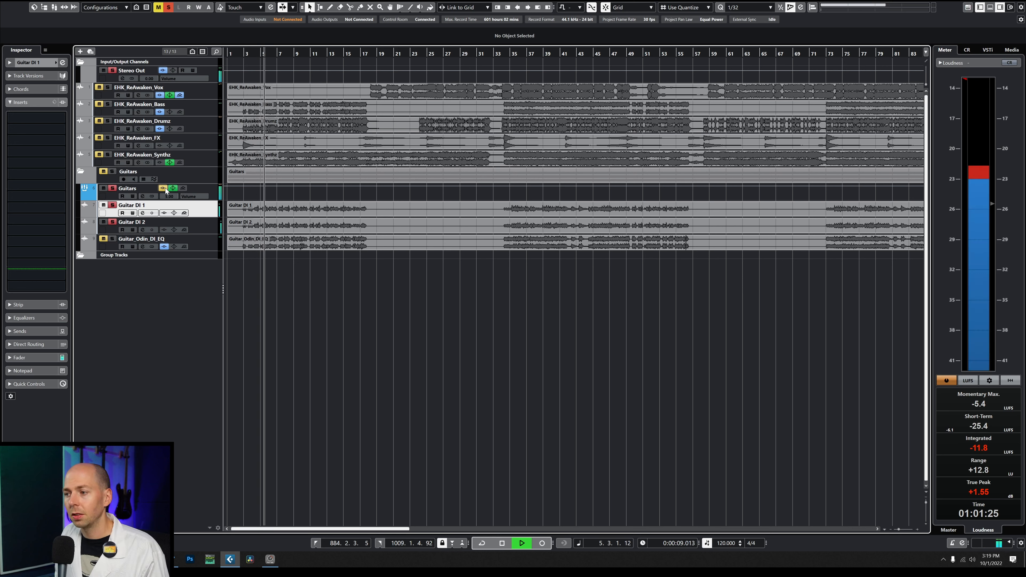
{"action": "key", "text": "space"}
{"action": "left_click", "coordinate": [162, 188]}
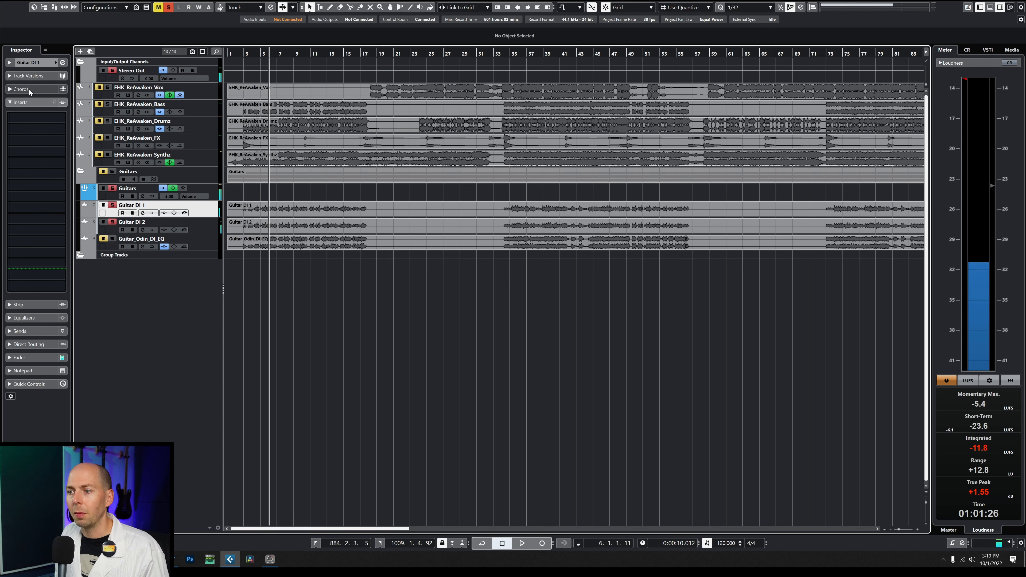
- Open the AmpKnob RevC insert on the Guitars track, listen to the amped guitars, and close the plugin
{"action": "left_click", "coordinate": [201, 190]}
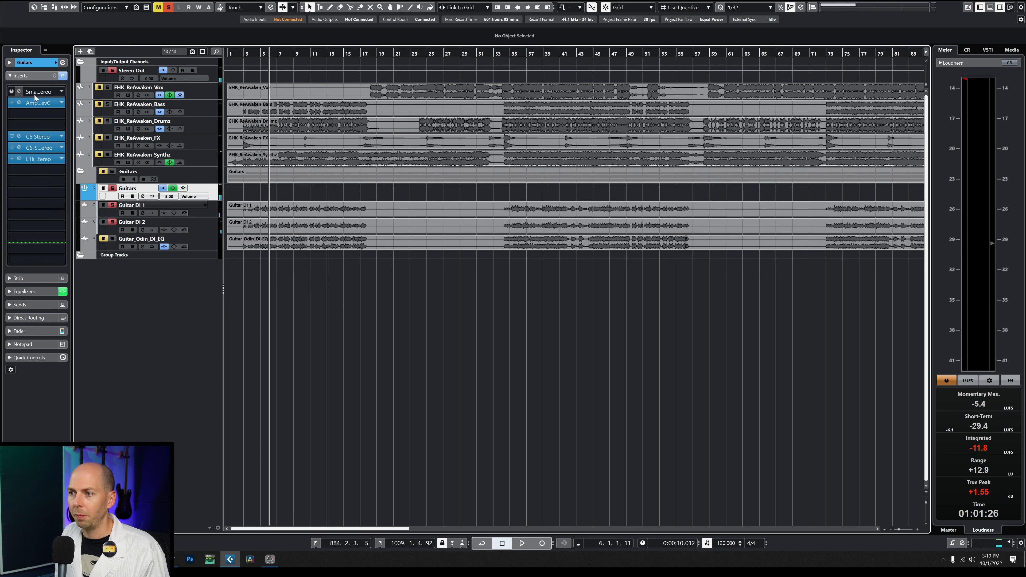
{"action": "left_click", "coordinate": [41, 107]}
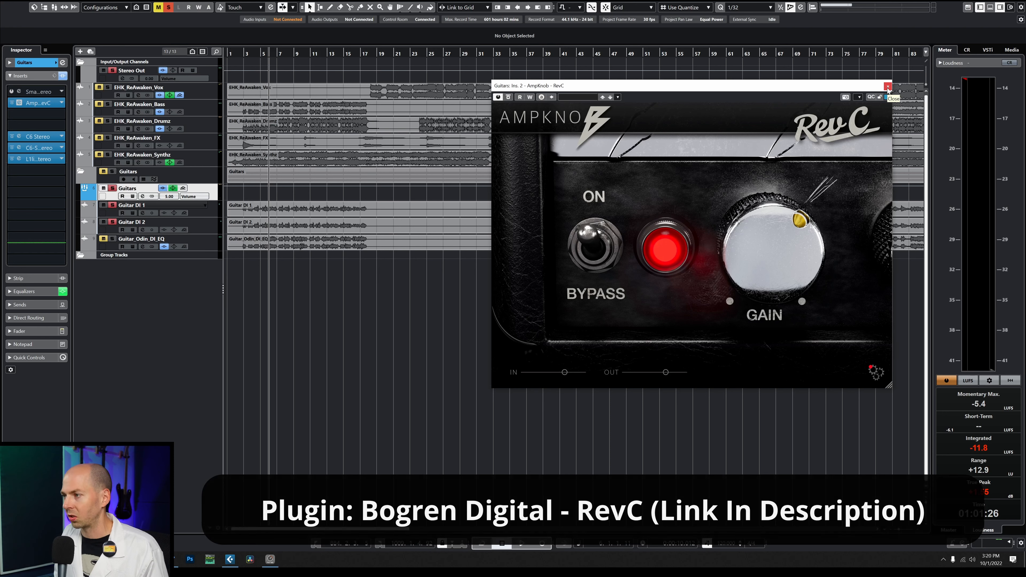
{"action": "key", "text": "space"}
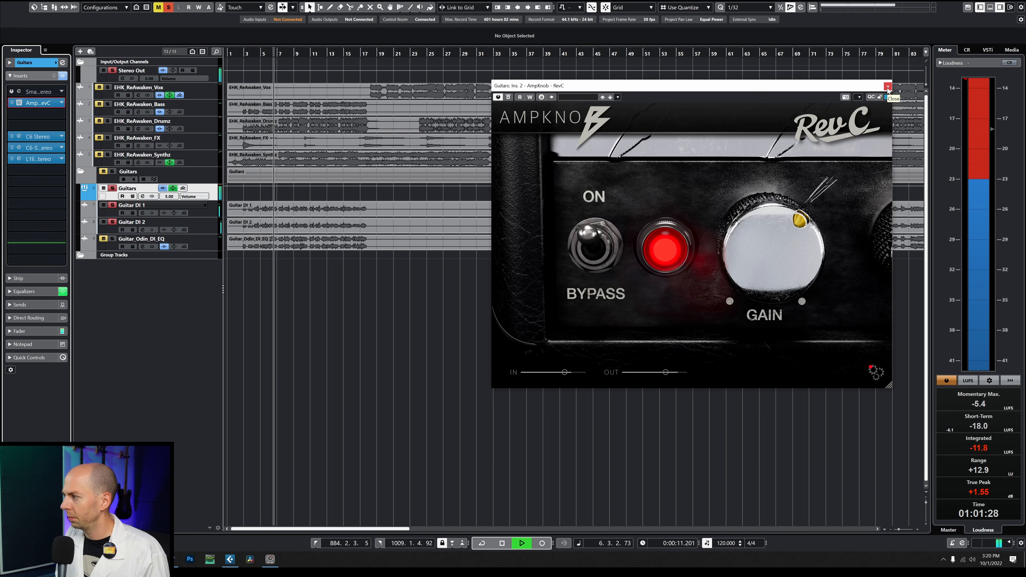
{"action": "left_click", "coordinate": [887, 87]}
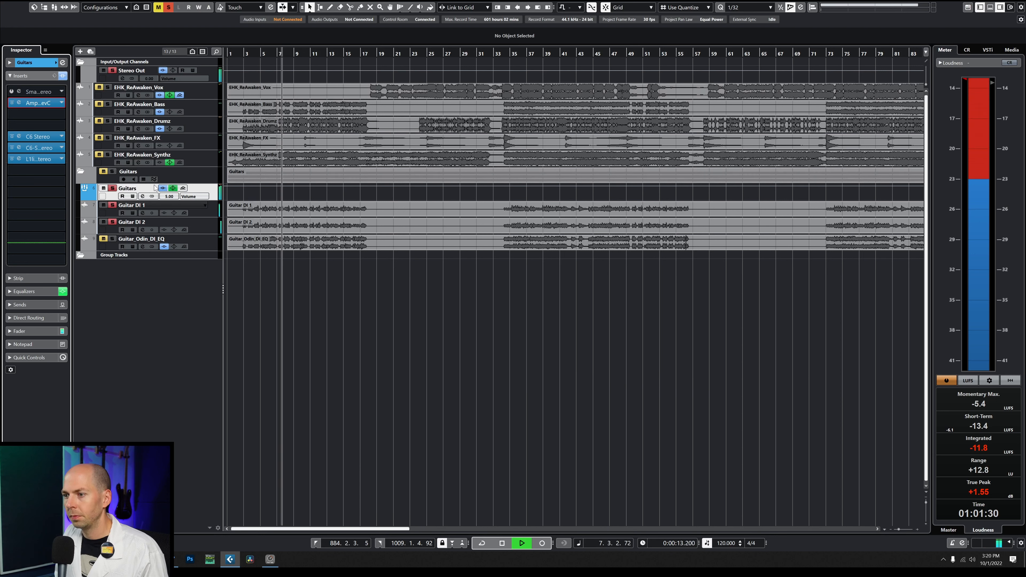
{"action": "key", "text": "space"}
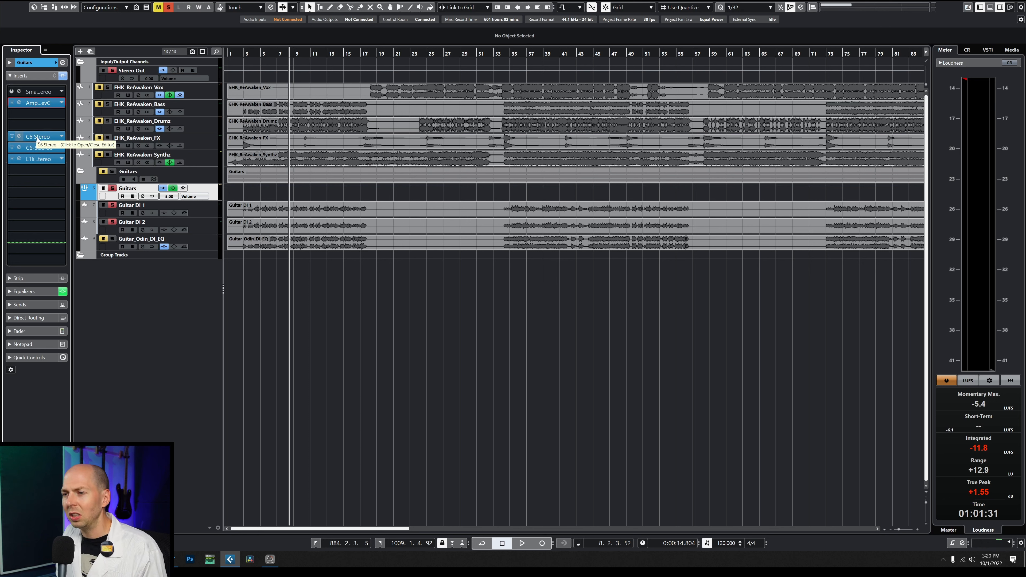
- Open Smack Attack Stereo on the Guitars track and raise Attack to 11 and Sustain to 1
{"action": "left_click", "coordinate": [19, 91]}
{"action": "left_click_drag", "start_coordinate": [637, 163], "coordinate": [479, 143]}
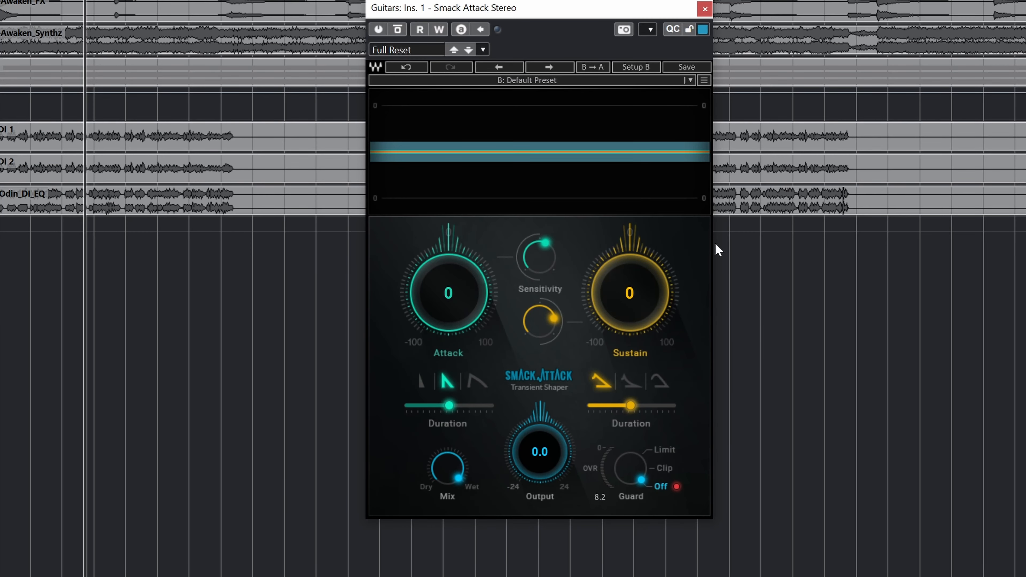
{"action": "mouse_move", "coordinate": [483, 322]}
{"action": "left_mouse_down"}
{"action": "mouse_move", "coordinate": [483, 308]}
{"action": "mouse_move", "coordinate": [484, 341]}
{"action": "mouse_move", "coordinate": [483, 307]}
{"action": "mouse_move", "coordinate": [483, 320]}
{"action": "left_mouse_up"}
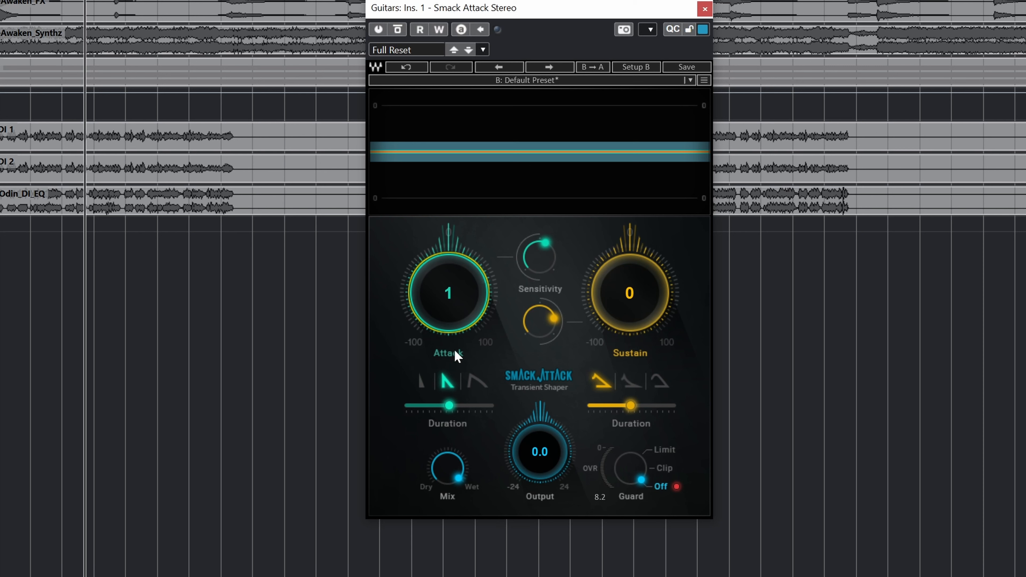
{"action": "mouse_move", "coordinate": [600, 299]}
{"action": "left_mouse_down"}
{"action": "mouse_move", "coordinate": [600, 290]}
{"action": "mouse_move", "coordinate": [601, 309]}
{"action": "mouse_move", "coordinate": [600, 298]}
{"action": "left_mouse_up"}
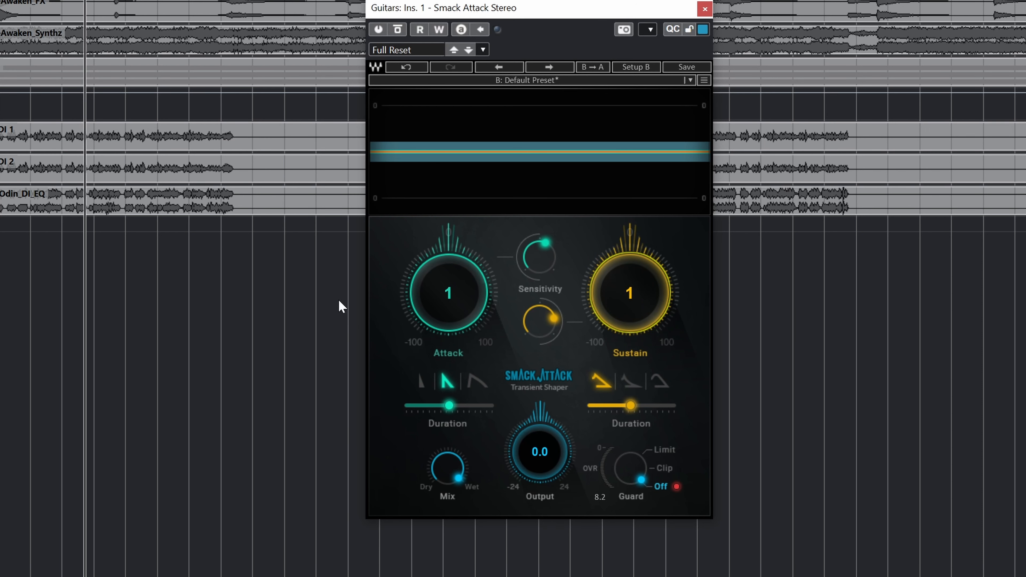
{"action": "left_click_drag", "start_coordinate": [448, 317], "coordinate": [448, 313]}
- Adjust Smack Attack's attack and sustain sensitivity, and set Sustain to 0
{"action": "mouse_move", "coordinate": [539, 256]}
{"action": "left_click_drag", "start_coordinate": [539, 256], "coordinate": [539, 265]}
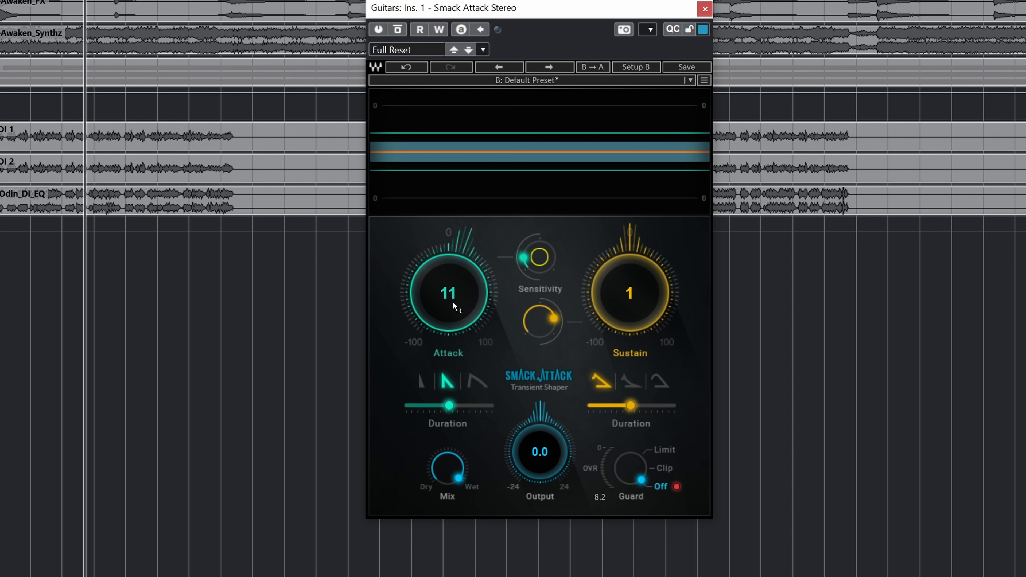
{"action": "mouse_move", "coordinate": [539, 321]}
{"action": "left_mouse_down"}
{"action": "mouse_move", "coordinate": [538, 333]}
{"action": "mouse_move", "coordinate": [552, 306]}
{"action": "mouse_move", "coordinate": [553, 327]}
{"action": "left_mouse_up"}
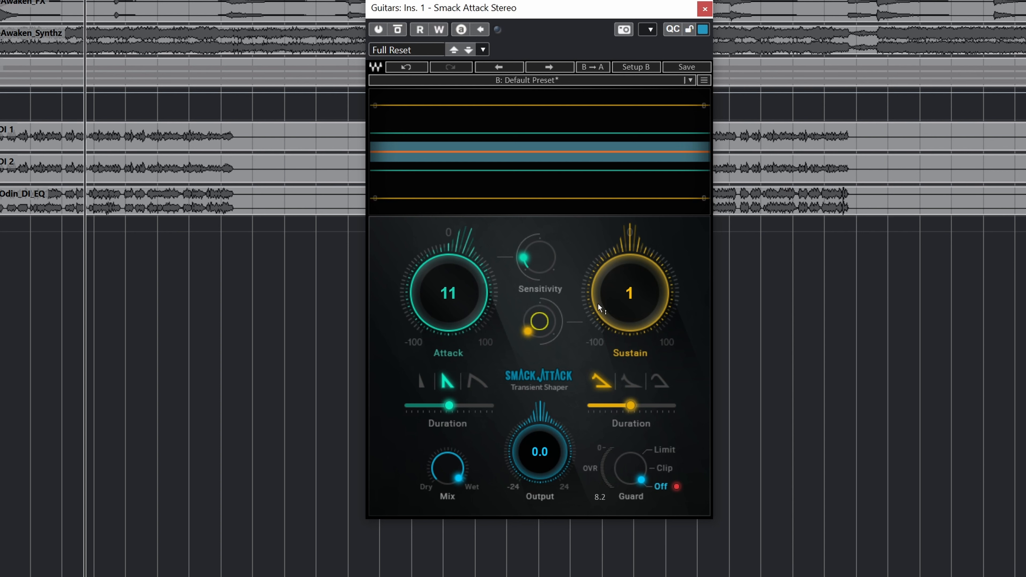
{"action": "left_click", "coordinate": [637, 293]}
{"action": "type", "text": "0"}
{"action": "key", "text": "Return"}
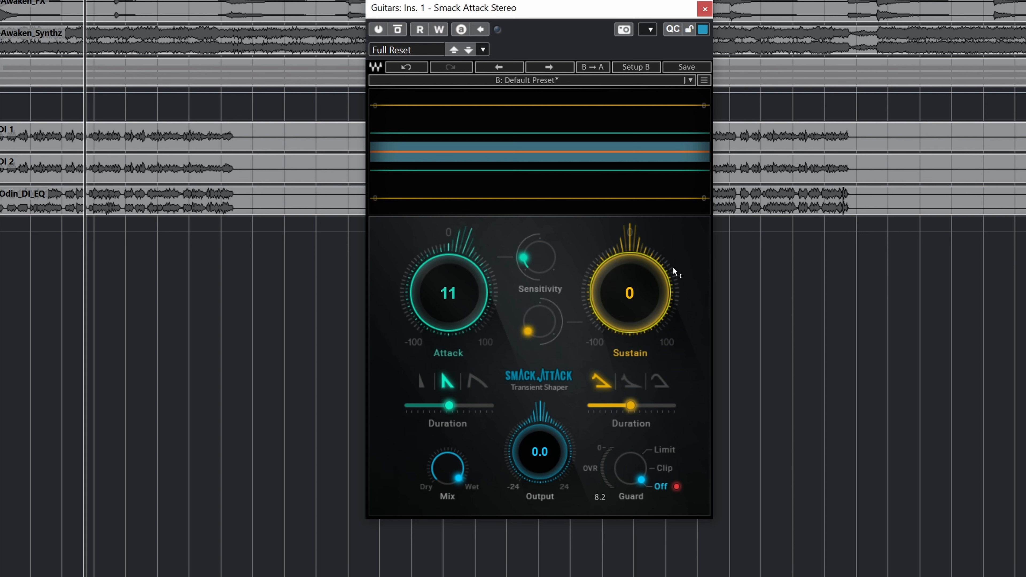
- Try the different attack shapes in Smack Attack and select the first, sharpest one
{"action": "left_click", "coordinate": [419, 383]}
{"action": "left_click", "coordinate": [475, 381]}
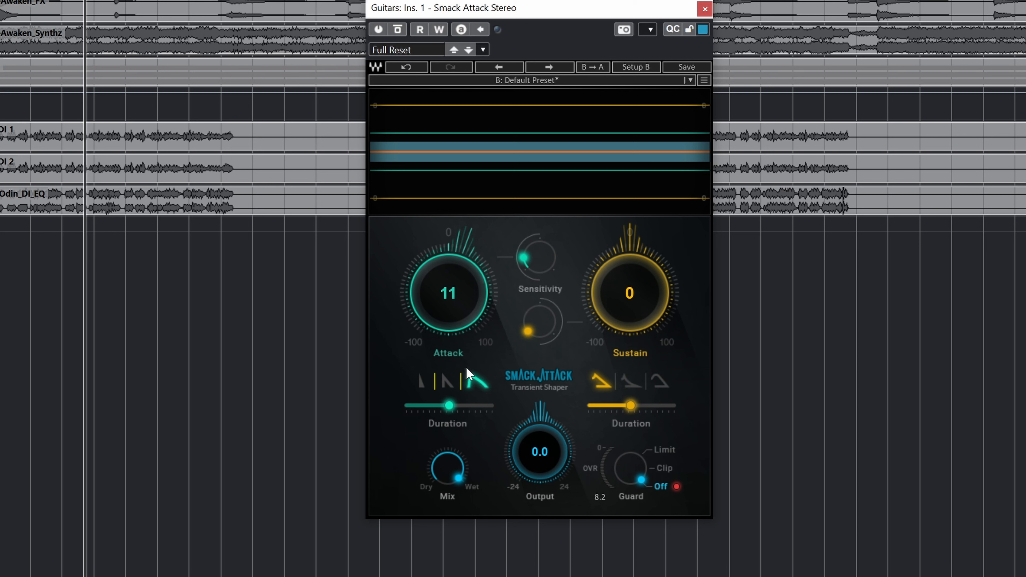
{"action": "left_click", "coordinate": [441, 381]}
{"action": "left_click", "coordinate": [421, 386]}
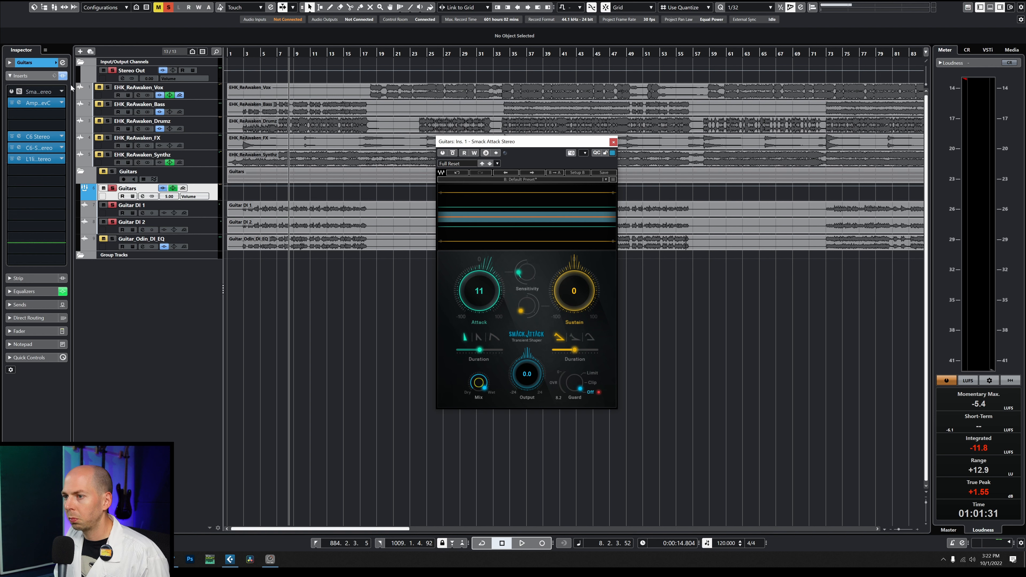
- Activate Smack Attack, place the playhead at bar 2, and lower Attack to 1
{"action": "left_click", "coordinate": [442, 153]}
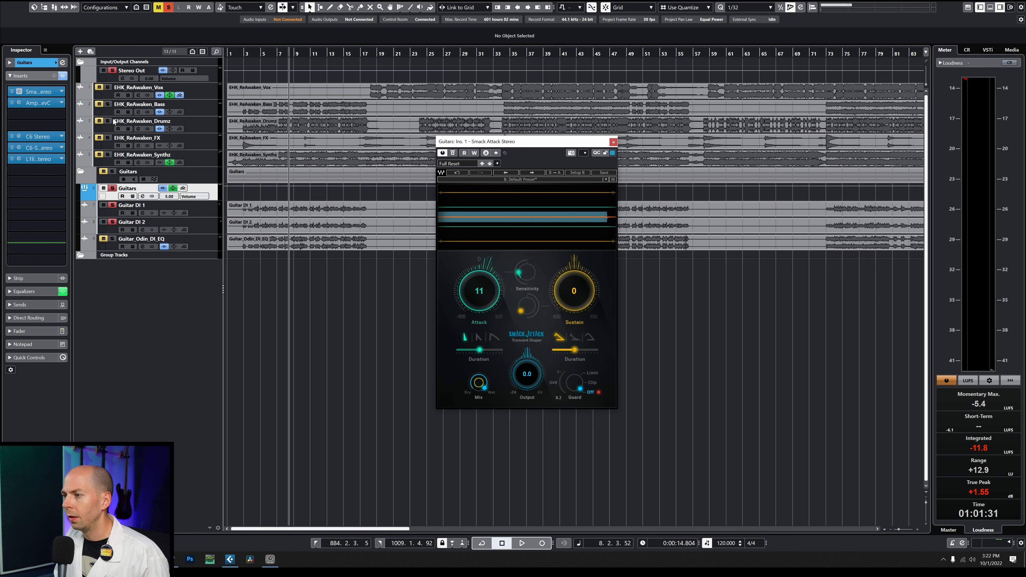
{"action": "left_click", "coordinate": [243, 54]}
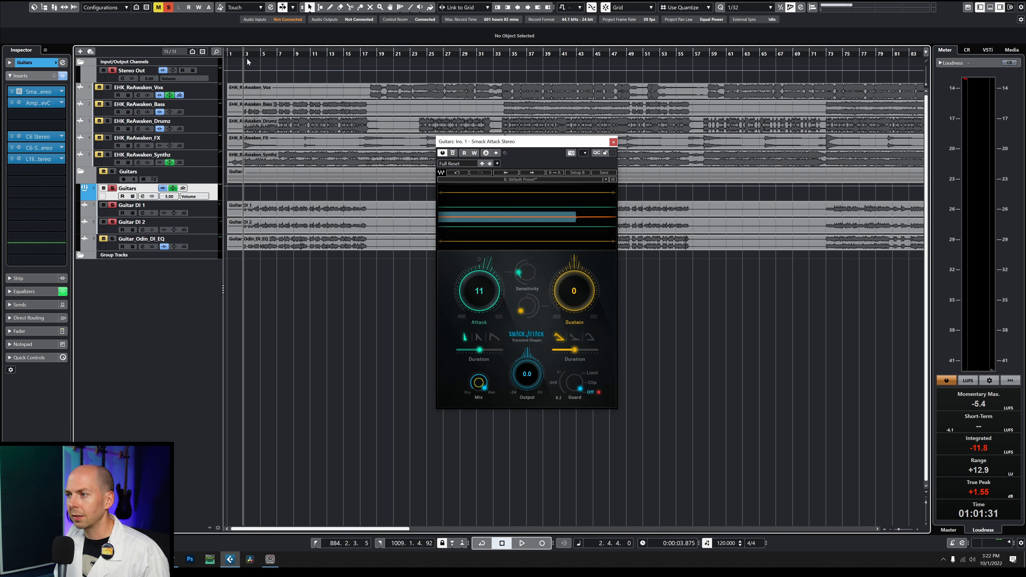
{"action": "left_click_drag", "start_coordinate": [471, 282], "coordinate": [480, 293]}
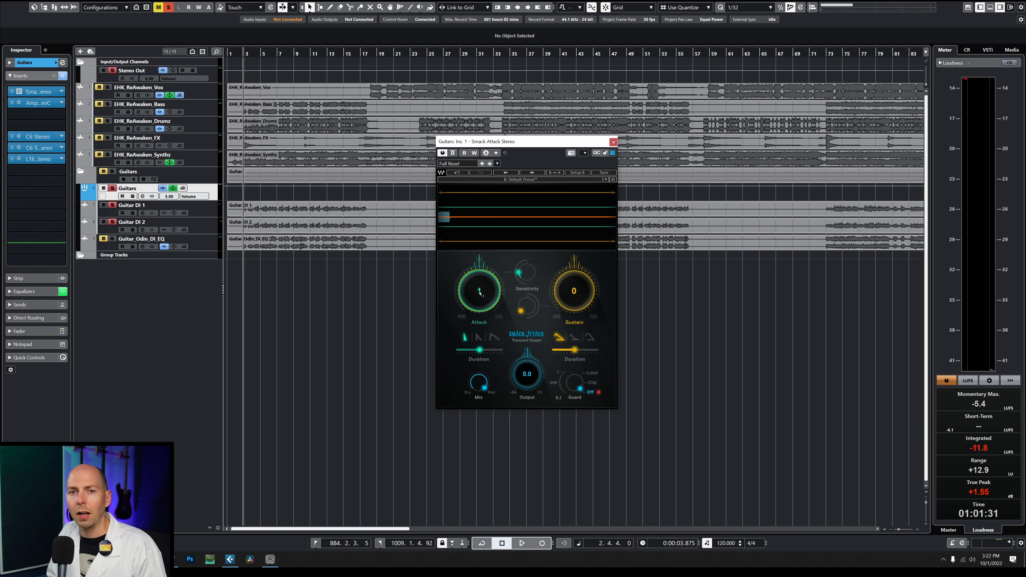
- Raise Attack to 84 while the guitars play, and compare the result with the effect bypassed
{"action": "key", "text": "space"}
{"action": "left_click_drag", "start_coordinate": [480, 294], "coordinate": [480, 283]}
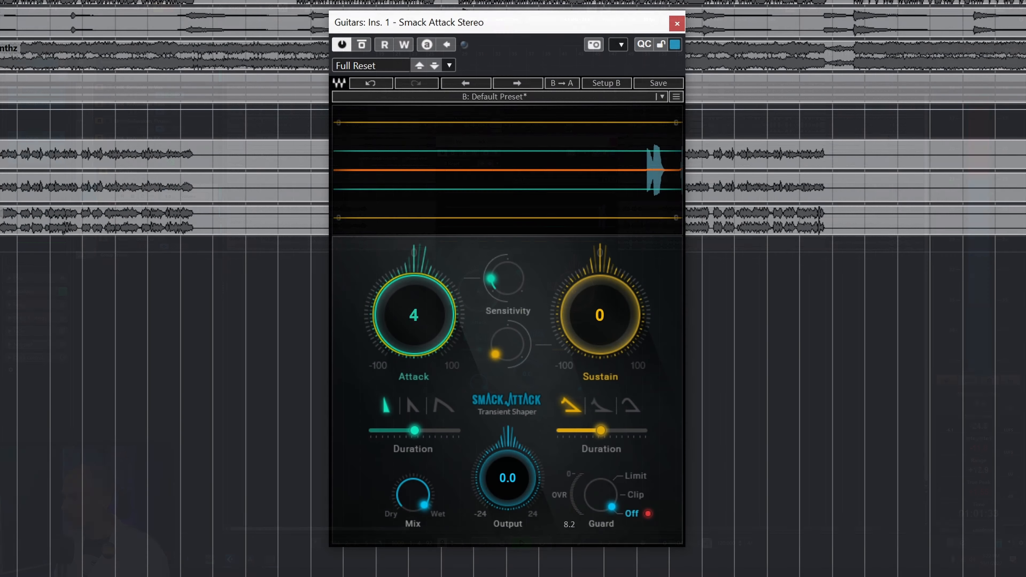
{"action": "left_click_drag", "start_coordinate": [414, 315], "coordinate": [414, 256]}
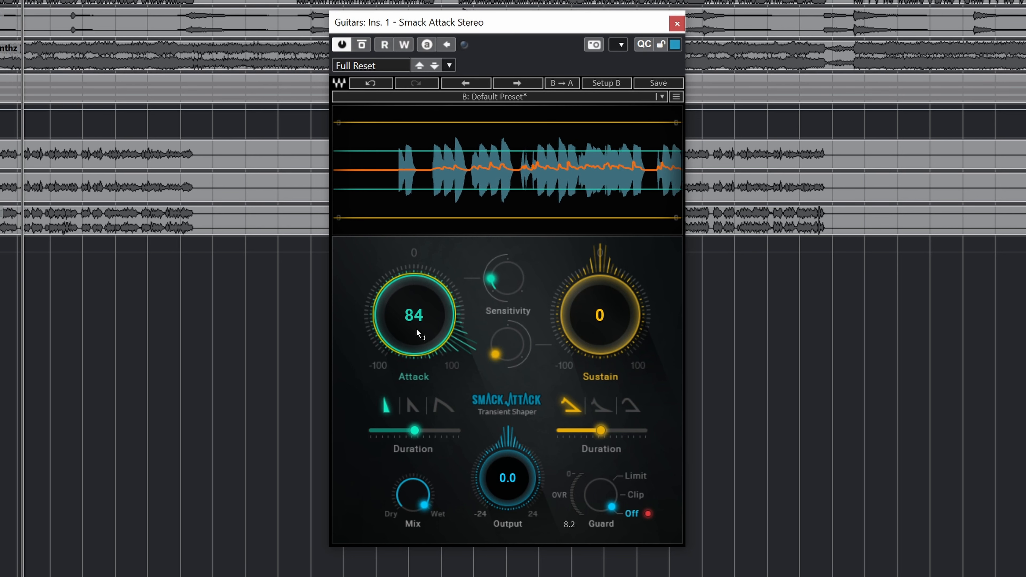
{"action": "left_click_drag", "start_coordinate": [423, 337], "coordinate": [426, 314]}
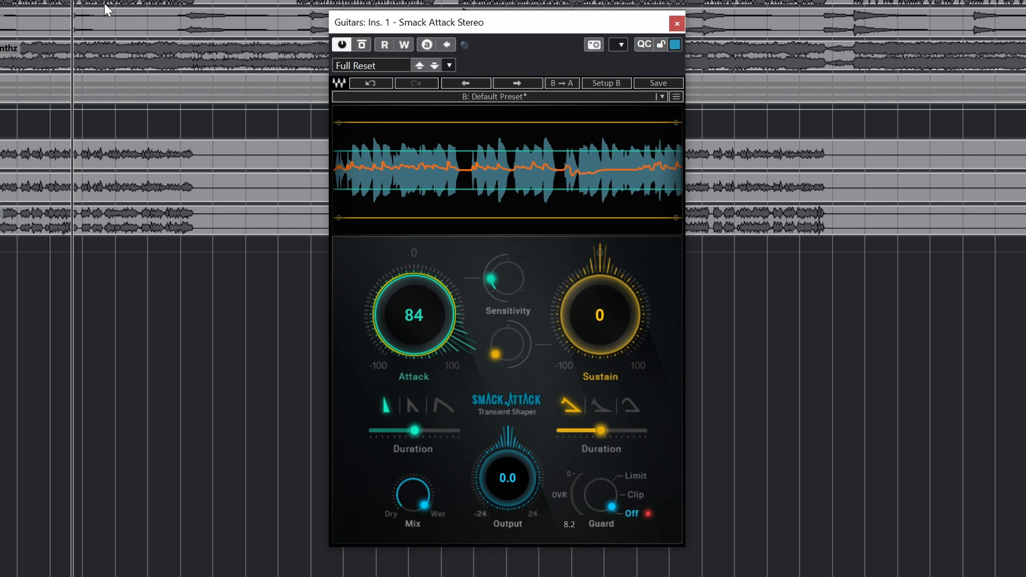
{"action": "left_click", "coordinate": [362, 49]}
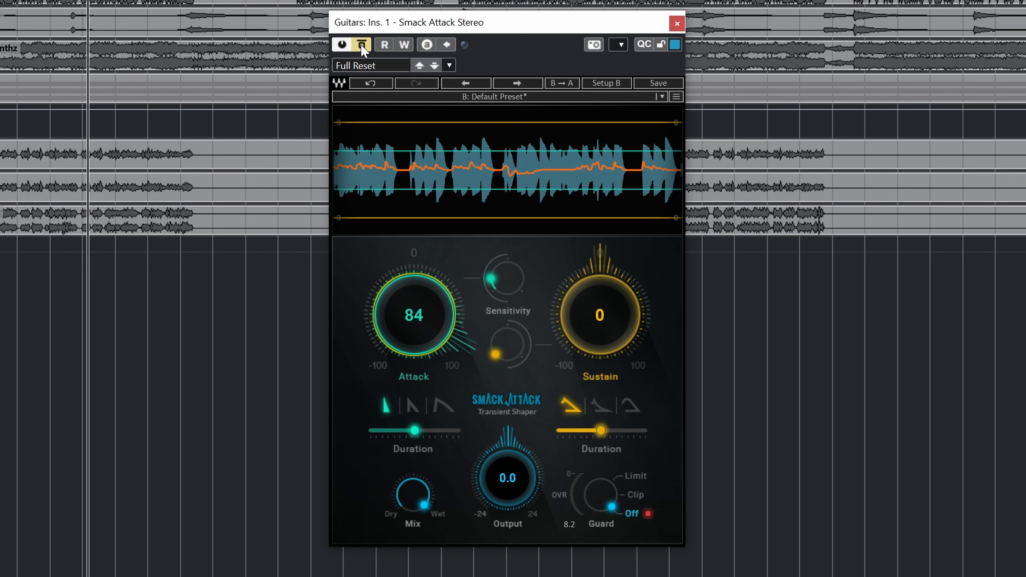
{"action": "left_click", "coordinate": [361, 45]}
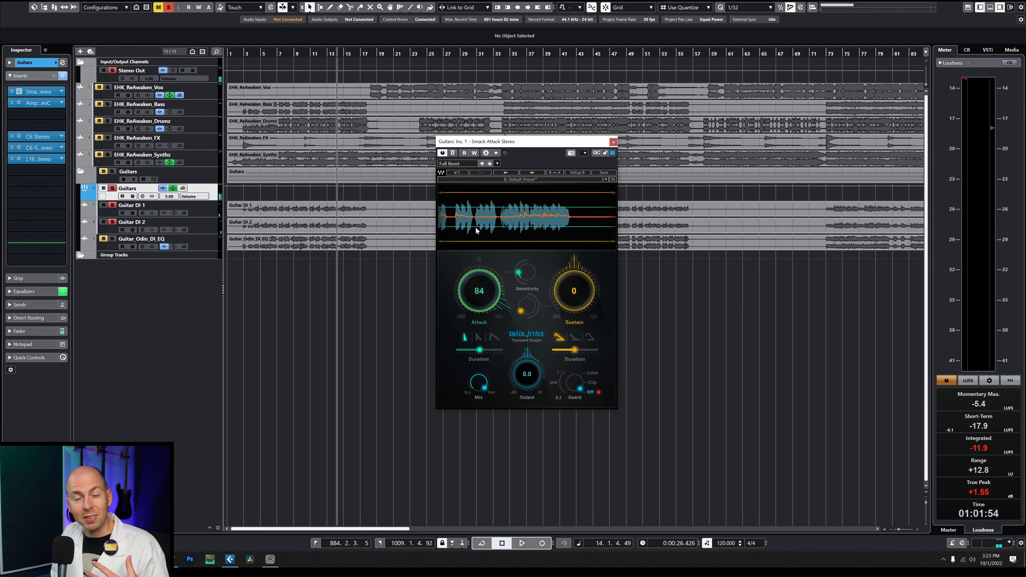
- Set Attack to 80 with an attack duration slightly over 102, and compare against the bypassed sound
{"action": "left_click_drag", "start_coordinate": [488, 327], "coordinate": [494, 349]}
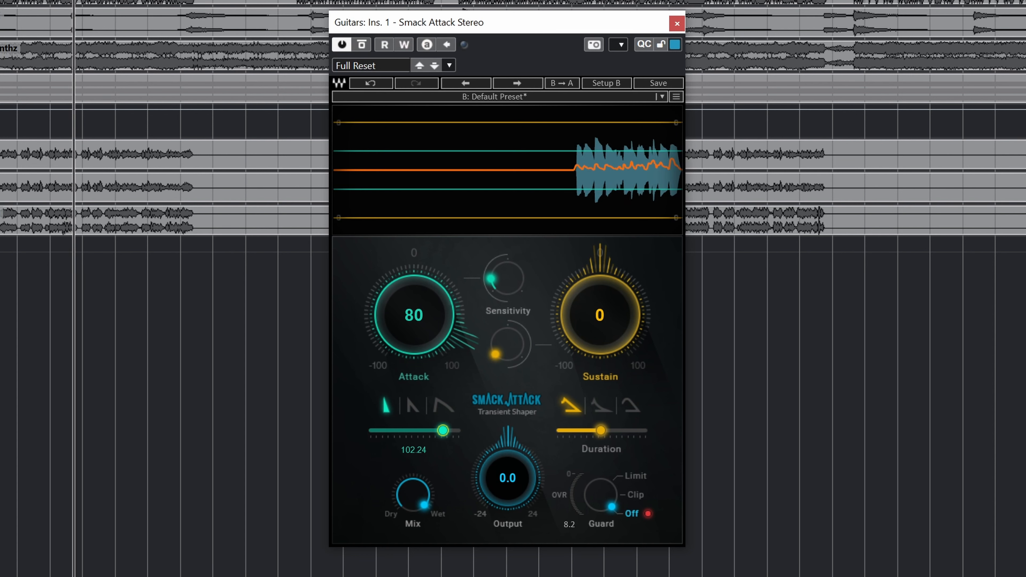
{"action": "left_click_drag", "start_coordinate": [443, 430], "coordinate": [446, 430]}
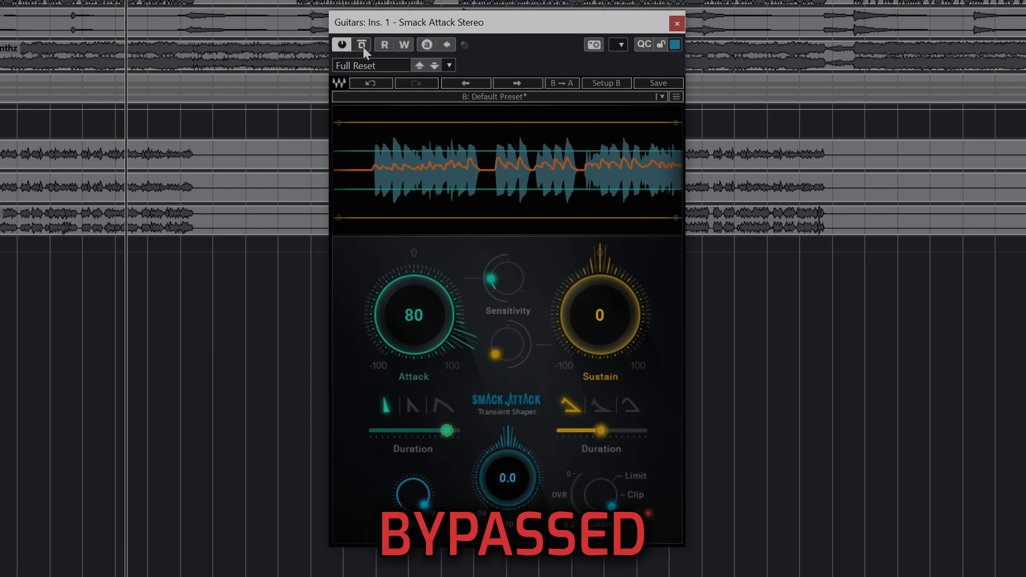
{"action": "left_click", "coordinate": [361, 44]}
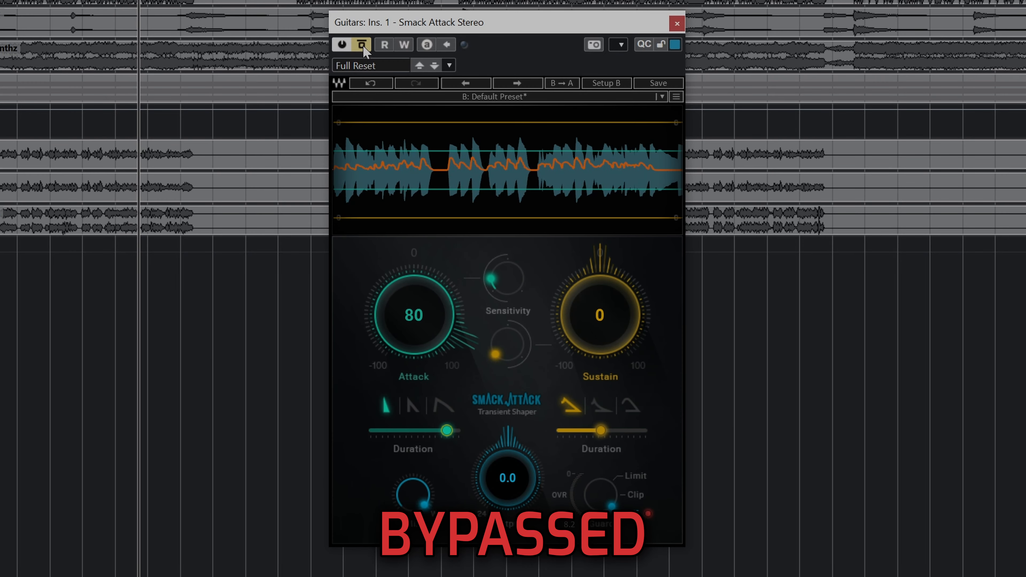
{"action": "left_click", "coordinate": [362, 44]}
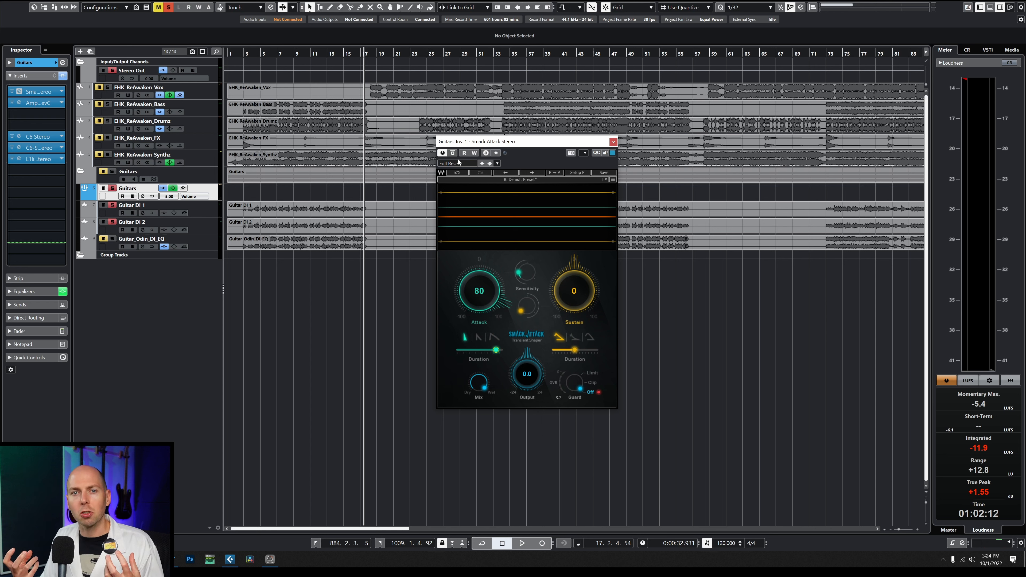
- Move Smack Attack to insert slot 3, after the amp simulator, and listen to the guitars from about bar 5
{"action": "left_click_drag", "start_coordinate": [38, 92], "coordinate": [38, 114]}
{"action": "left_click", "coordinate": [262, 54]}
{"action": "key", "text": "space"}
{"action": "key", "text": "space"}
- Return the attack duration to about mid-range and reset Attack to 0
{"action": "left_click_drag", "start_coordinate": [496, 350], "coordinate": [480, 350]}
{"action": "left_click", "coordinate": [475, 287], "text": "alt"}
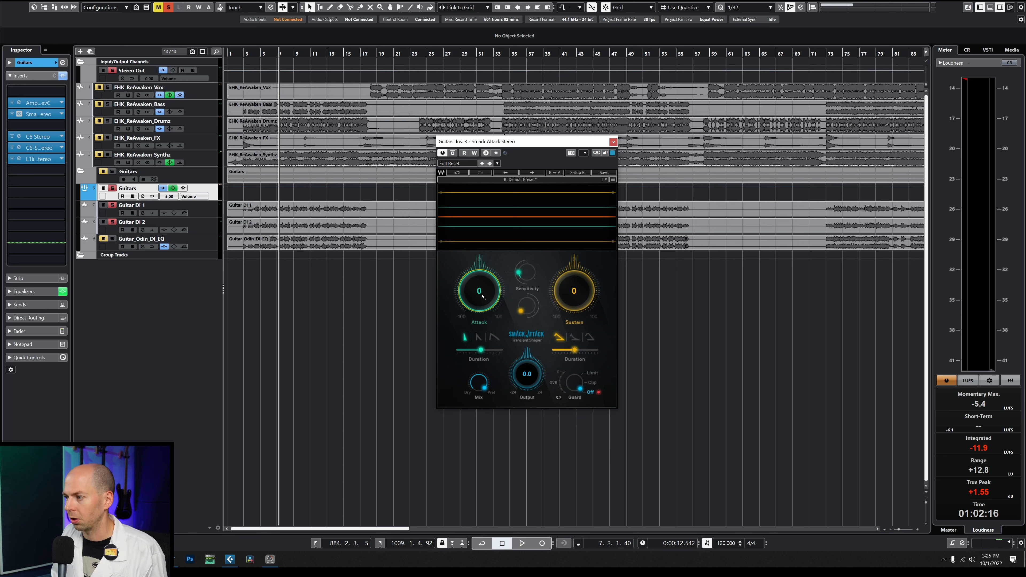
- Raise Attack to 23 while the guitars play, and lower Smack Attack's Output to -2.8
{"action": "key", "text": "space"}
{"action": "left_click_drag", "start_coordinate": [479, 301], "coordinate": [479, 288]}
{"action": "key", "text": "space"}
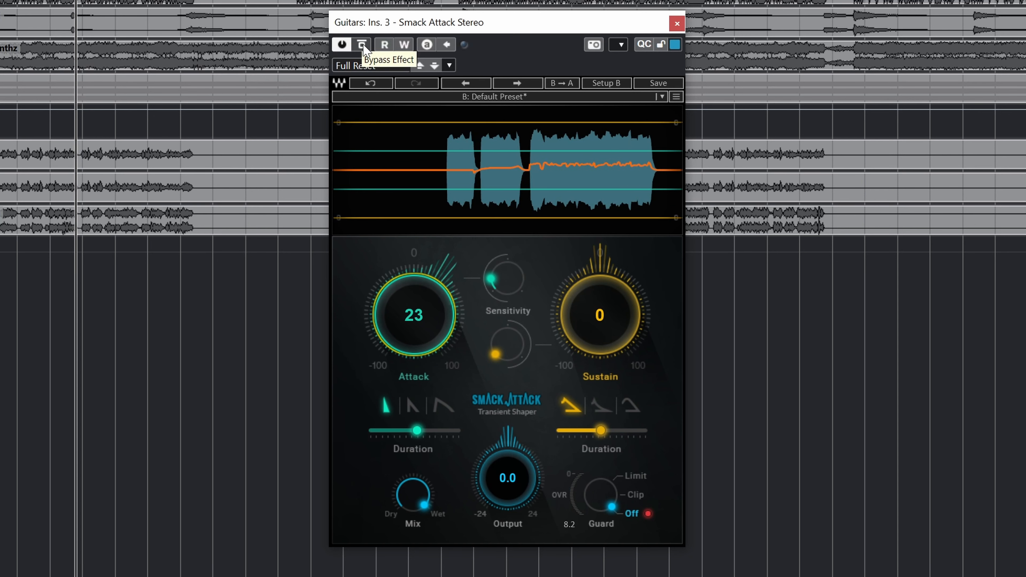
{"action": "left_click_drag", "start_coordinate": [511, 461], "coordinate": [511, 480]}
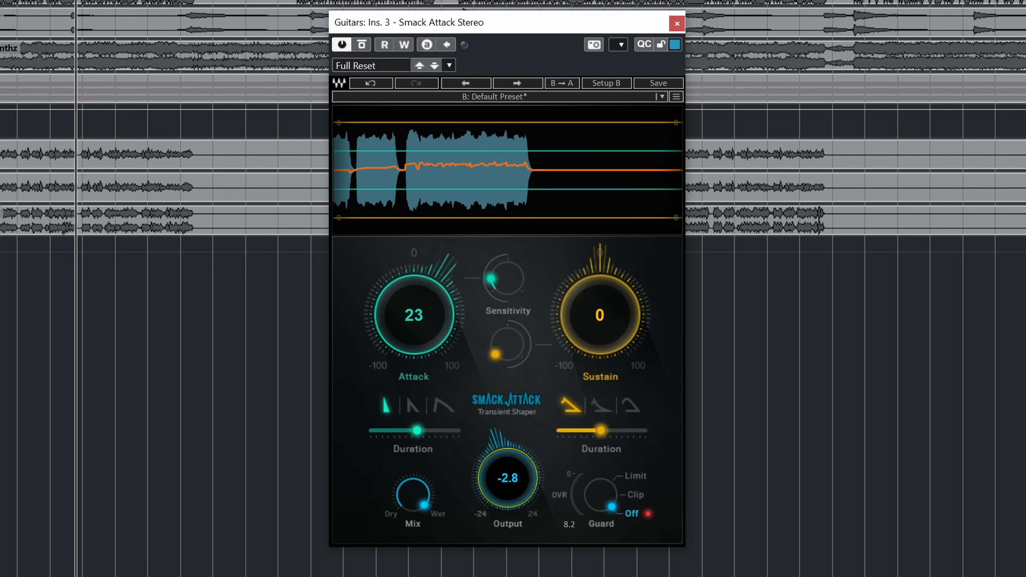